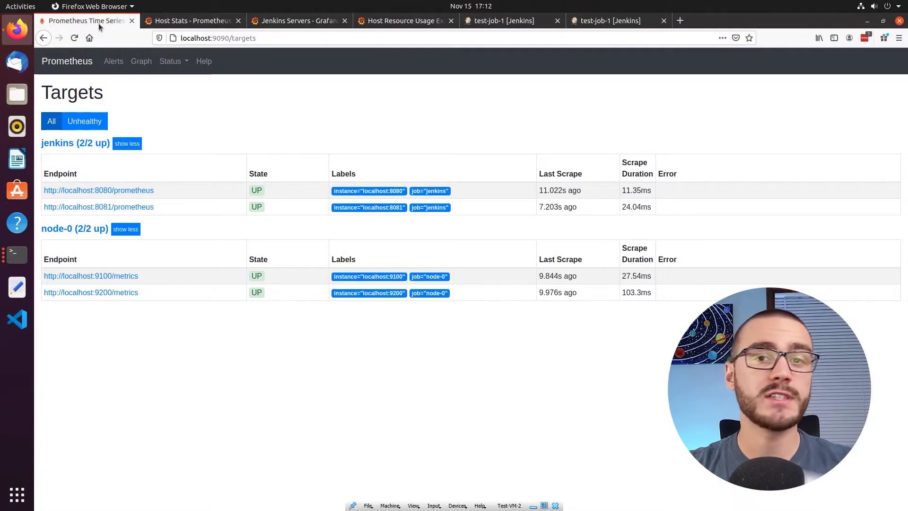
# Show the Host Stats CPU graph for instance localhost:9200, then view test-job-1 on the first Jenkins server.
pyautogui.click(161, 20)
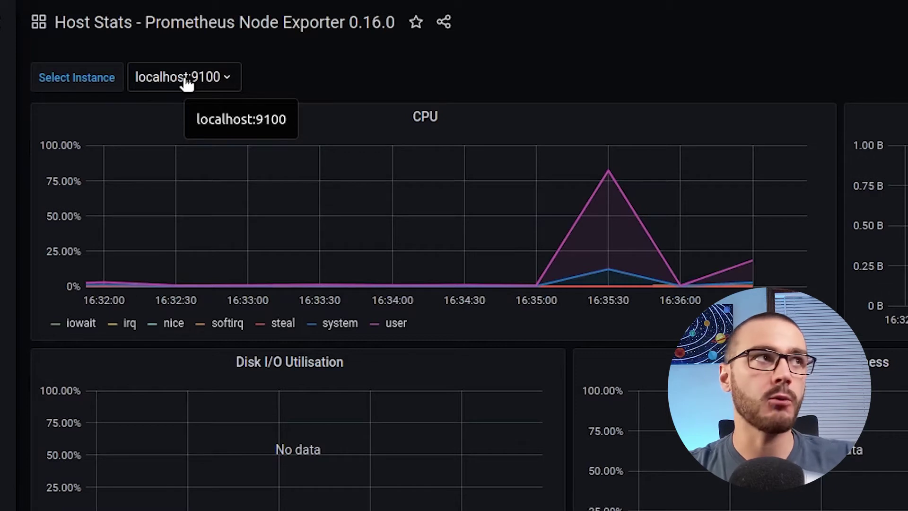
pyautogui.click(186, 84)
pyautogui.click(198, 145)
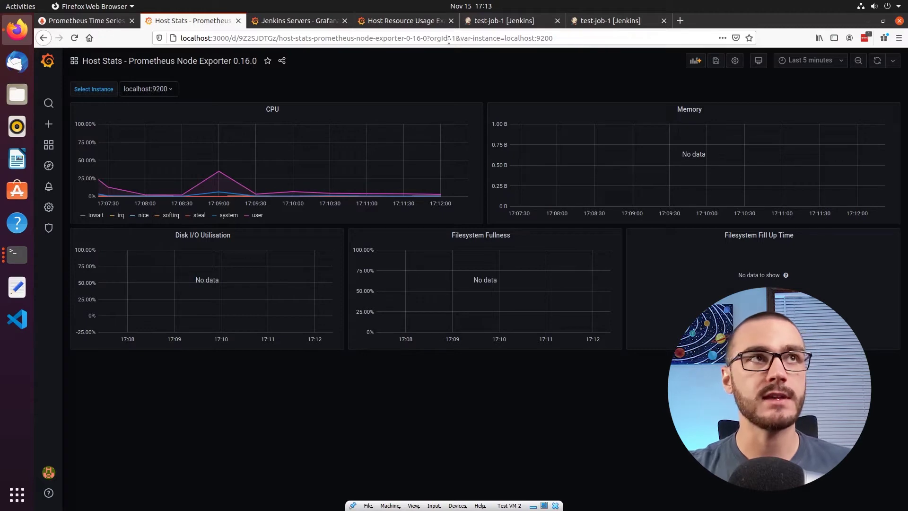
pyautogui.click(523, 21)
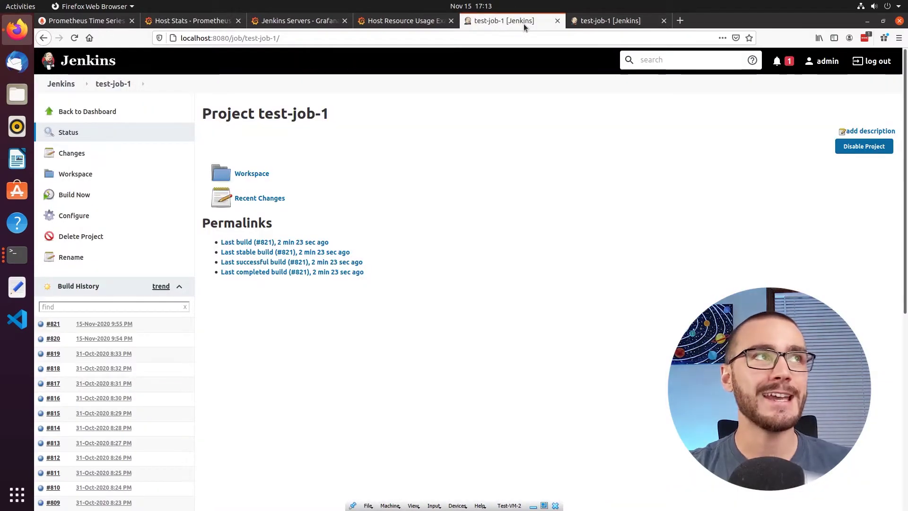
# View test-job-1 on the localhost:8081 Jenkins server, then return to the Grafana Jenkins Servers dashboard.
pyautogui.click(590, 24)
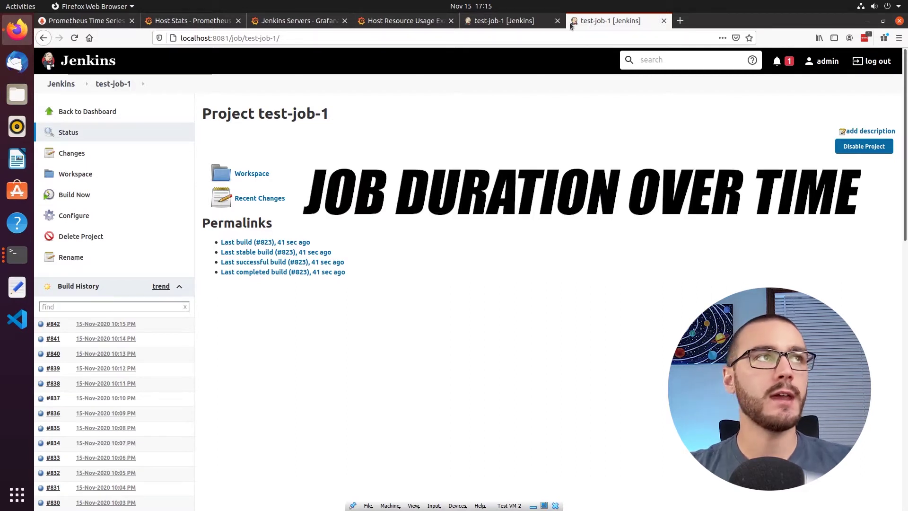
pyautogui.click(279, 19)
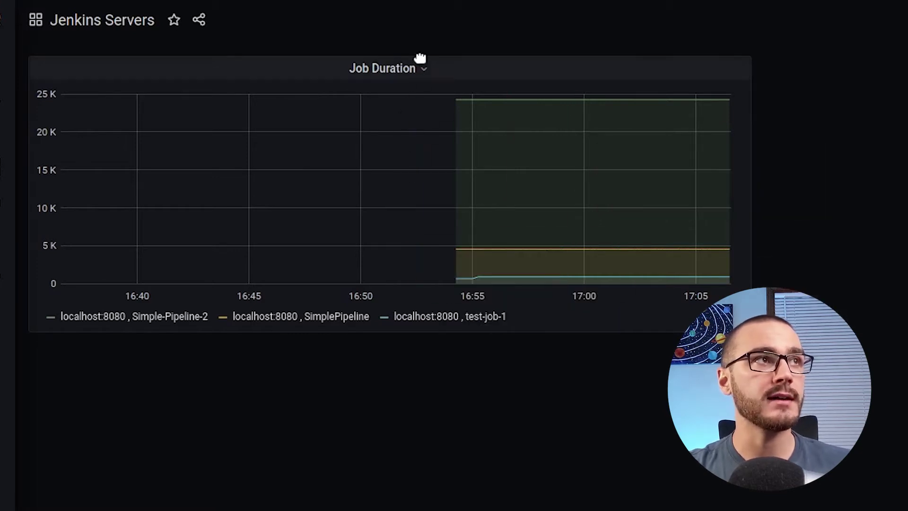
# Open the Job Duration panel for editing and select its Metrics query.
pyautogui.click(423, 72)
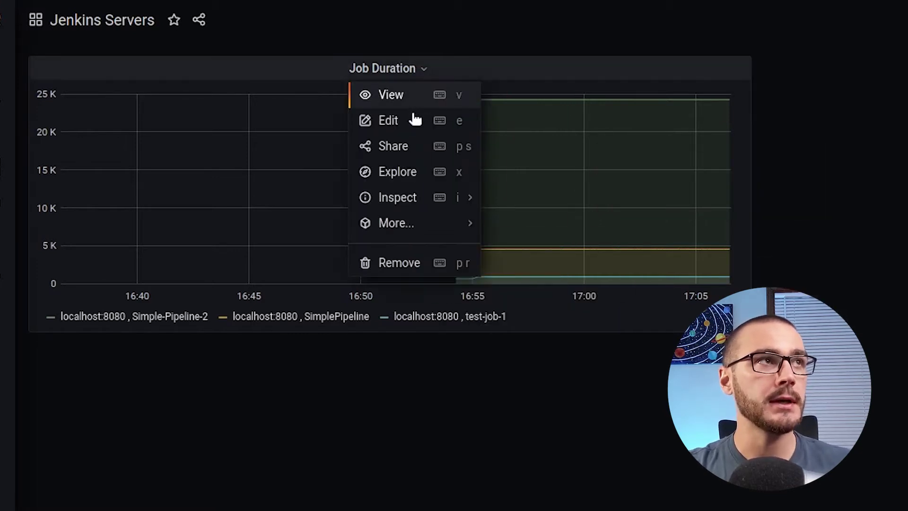
pyautogui.click(409, 129)
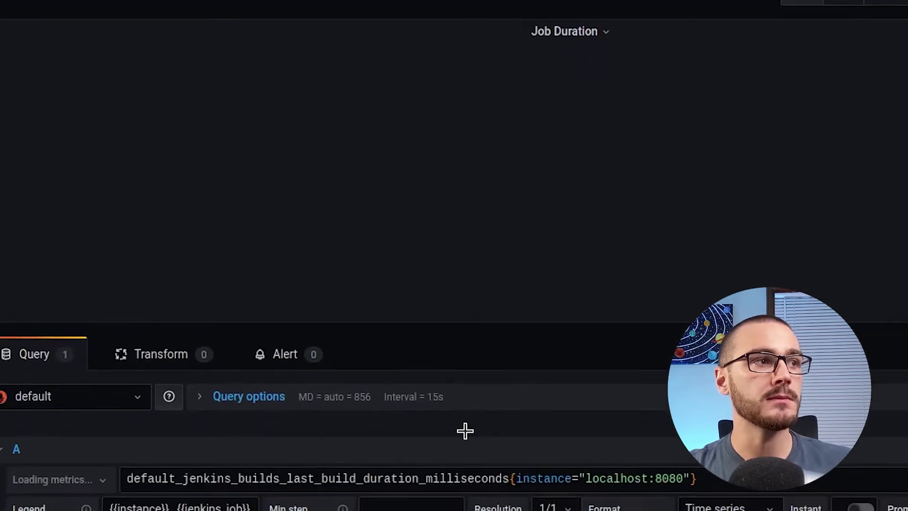
pyautogui.hotkey('ctrl', 'a')
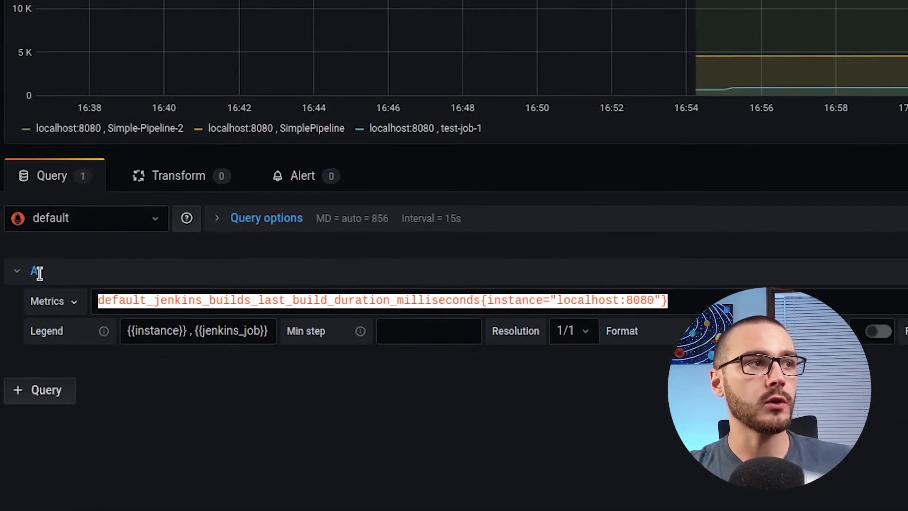
pyautogui.click(442, 303)
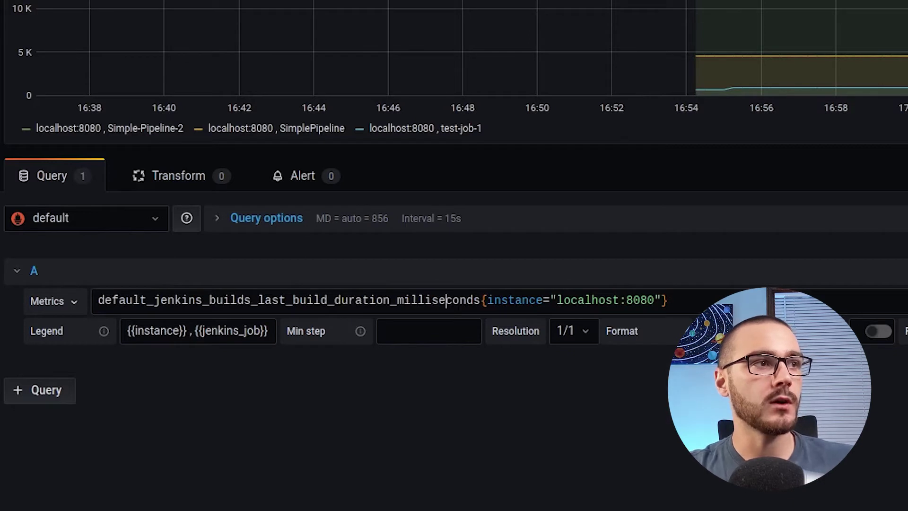
# Inspect the query's hardcoded localhost:8080 instance filter, then go back to the dashboard.
pyautogui.moveTo(93, 300); pyautogui.dragTo(685, 304)
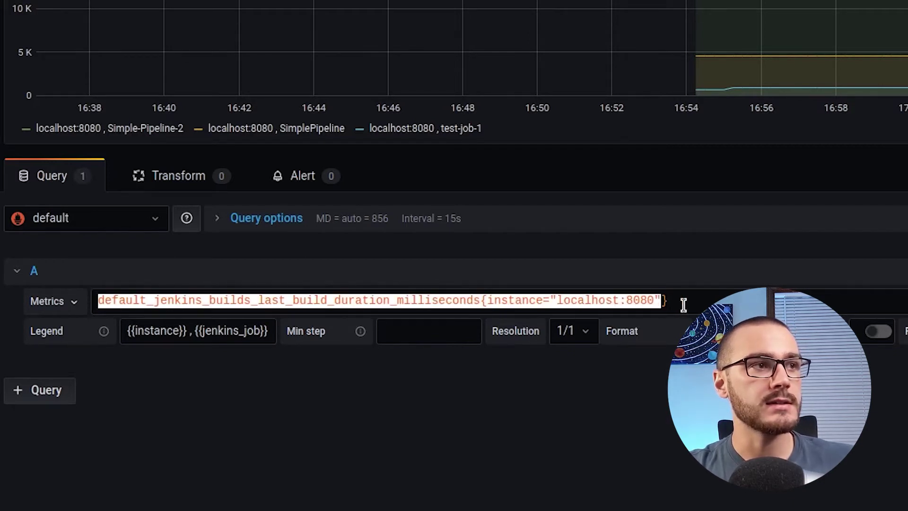
pyautogui.click(682, 304)
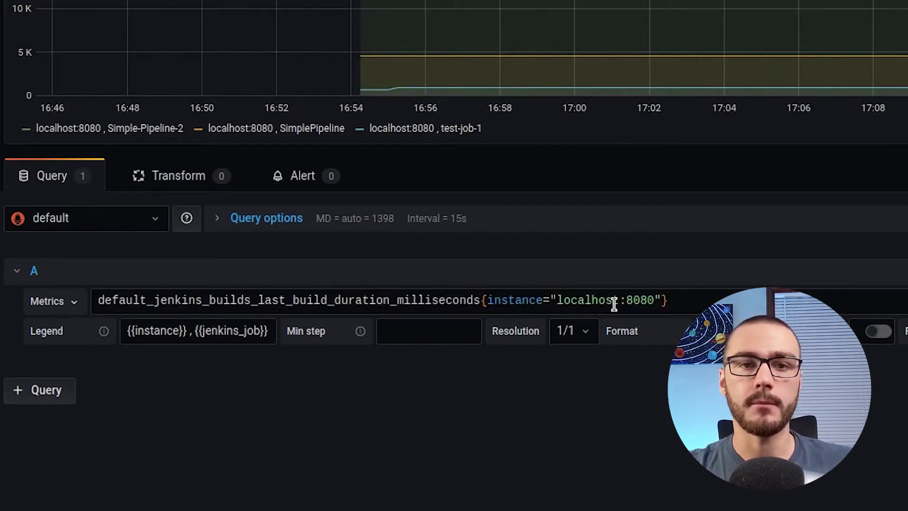
pyautogui.moveTo(558, 300); pyautogui.dragTo(651, 303)
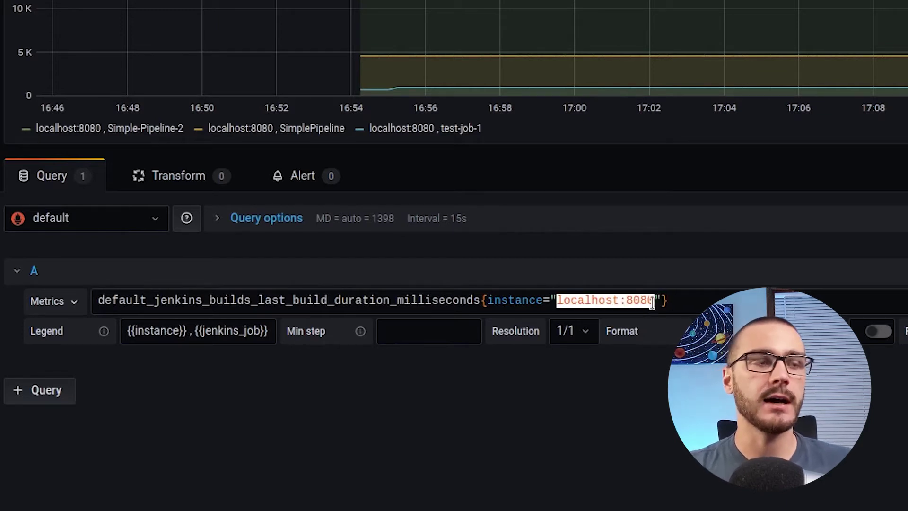
pyautogui.click(675, 316)
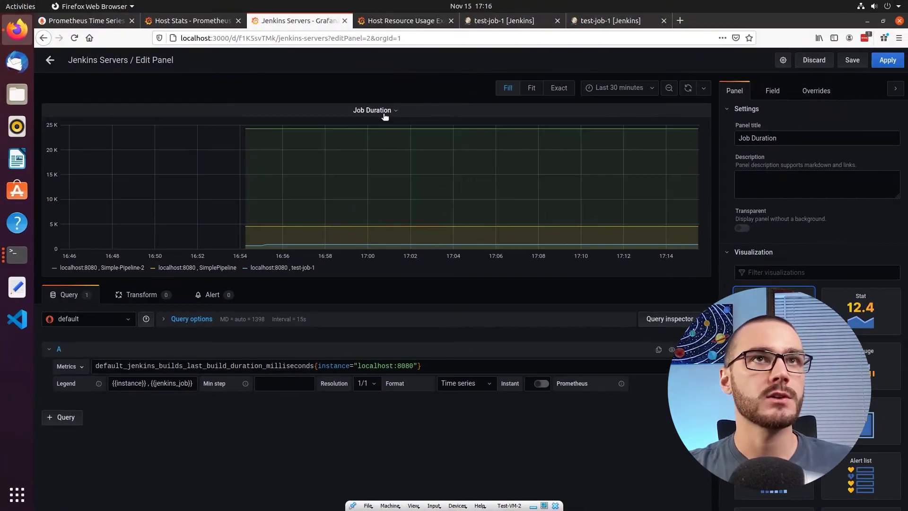
pyautogui.click(50, 59)
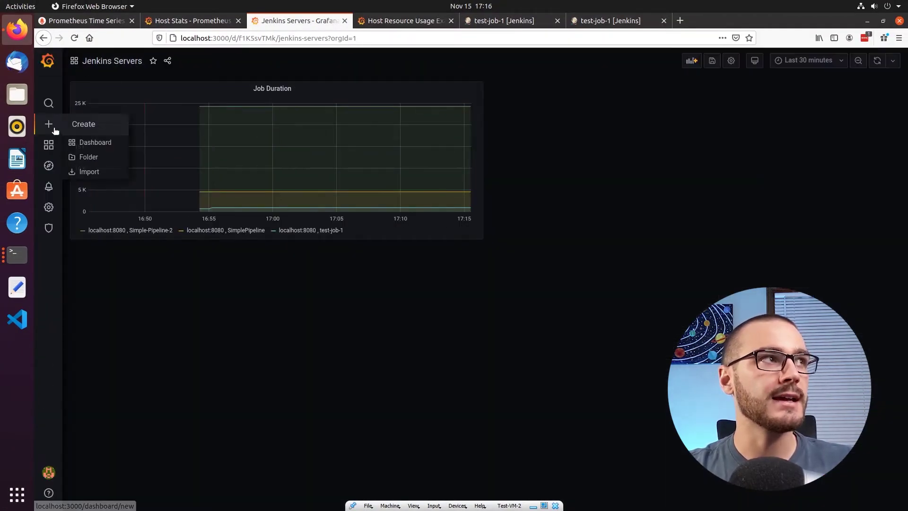
# Add a new dashboard variable under Settings > Variables and start naming it instance.
pyautogui.click(731, 61)
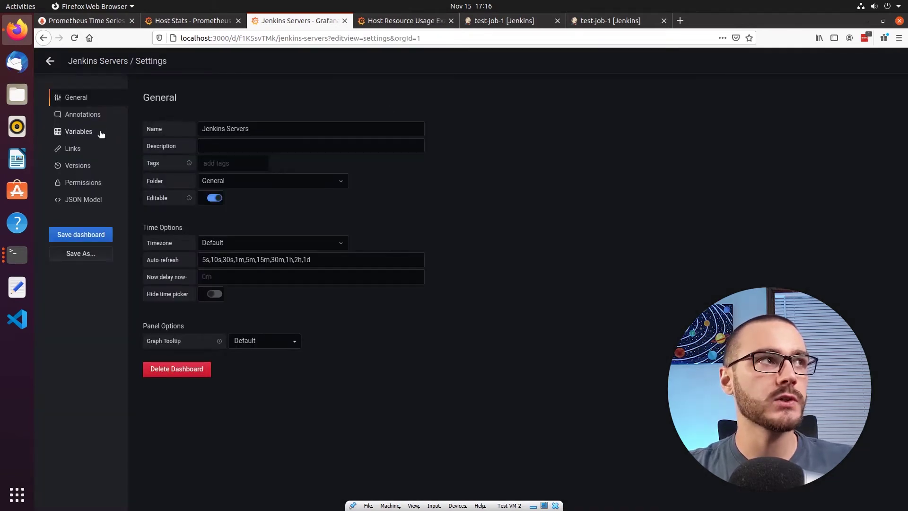
pyautogui.click(102, 135)
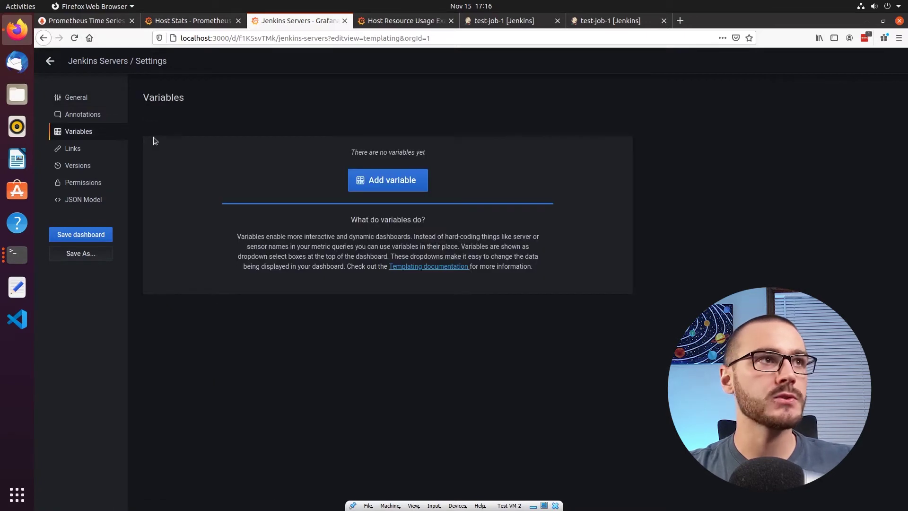
pyautogui.click(397, 186)
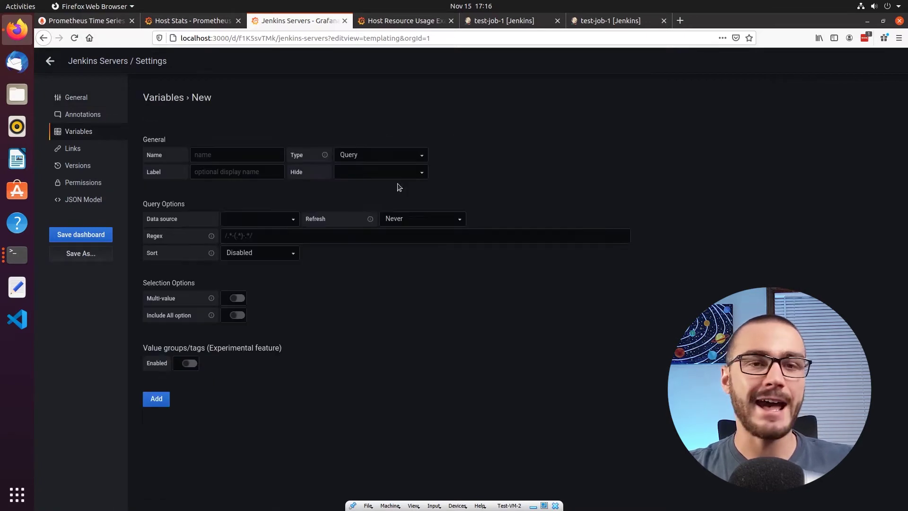
pyautogui.click(219, 153)
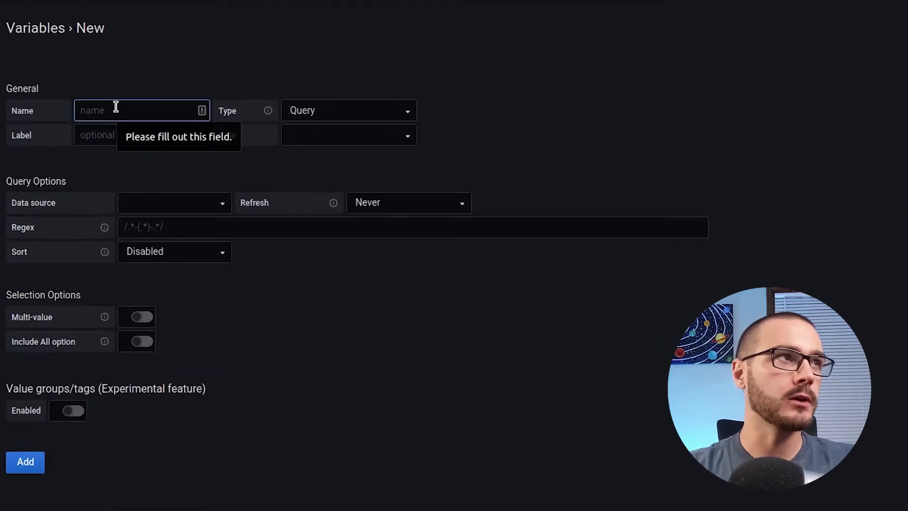
pyautogui.write('instance')
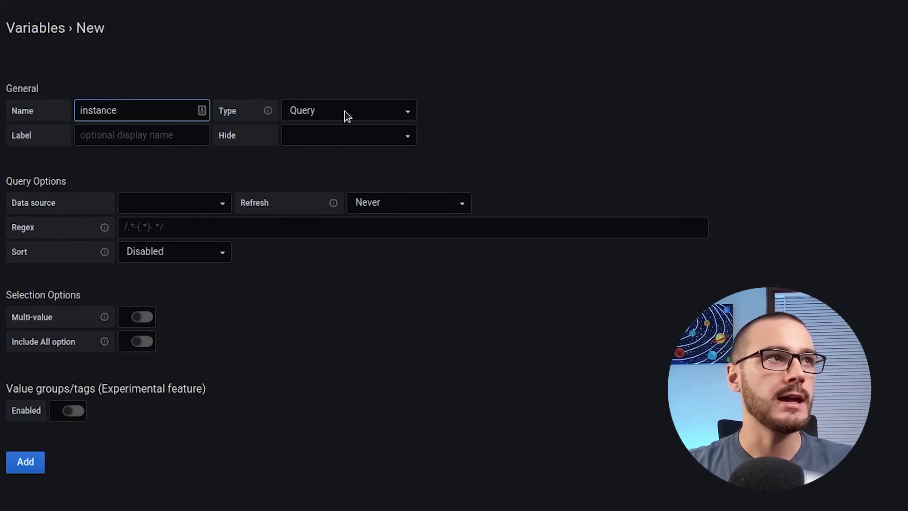
# Label the instance variable 'Select Jenkins Instance' and set its data source to Prometheus.
pyautogui.moveTo(266, 115)
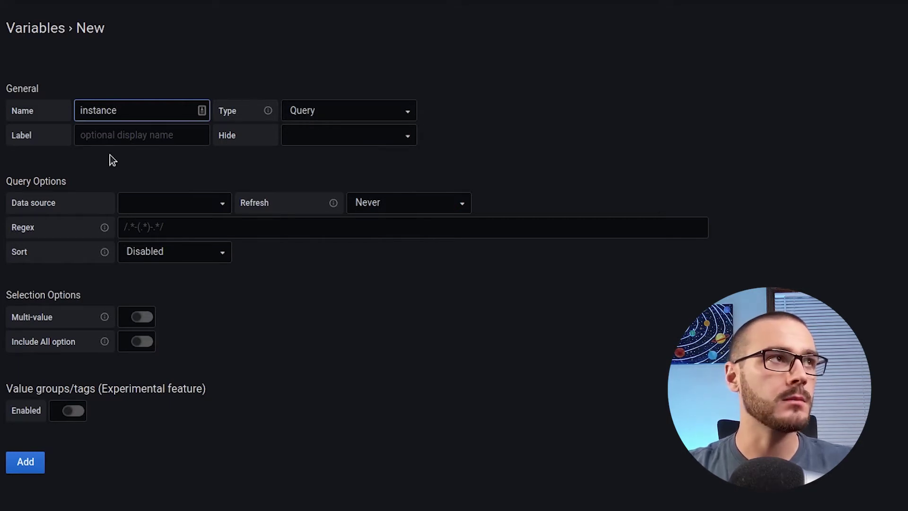
pyautogui.click(131, 138)
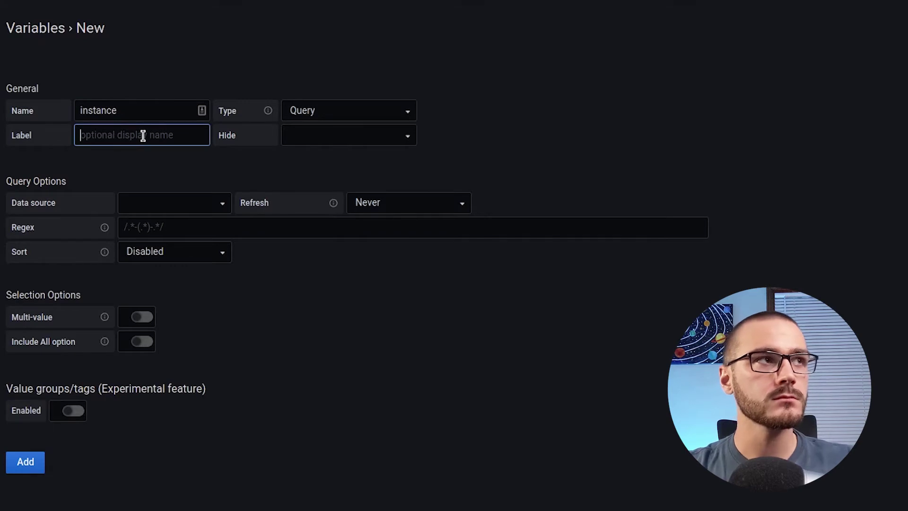
pyautogui.write('Sl')
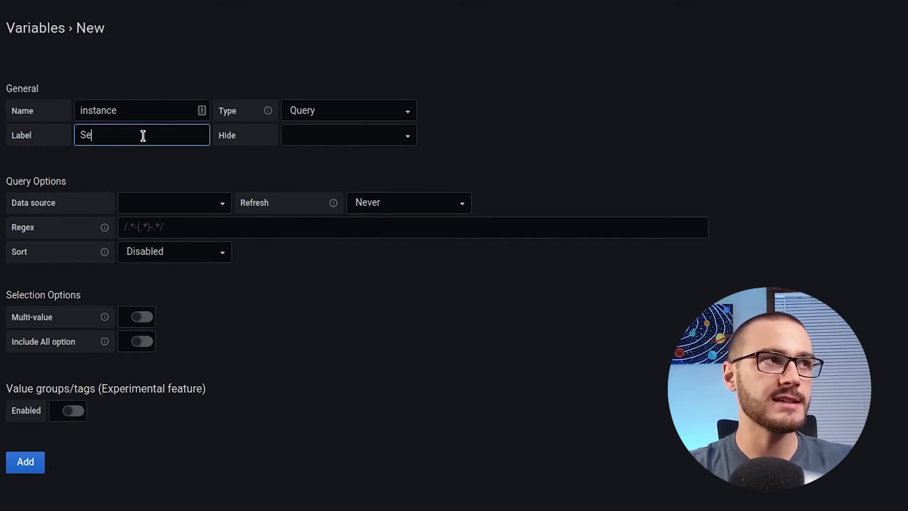
pyautogui.write('lect Jenkins')
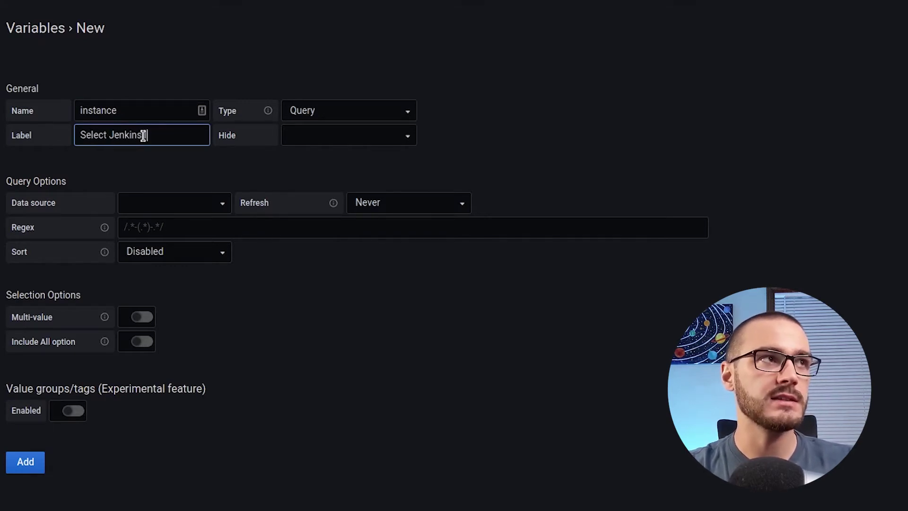
pyautogui.write(' Instance')
pyautogui.click(229, 146)
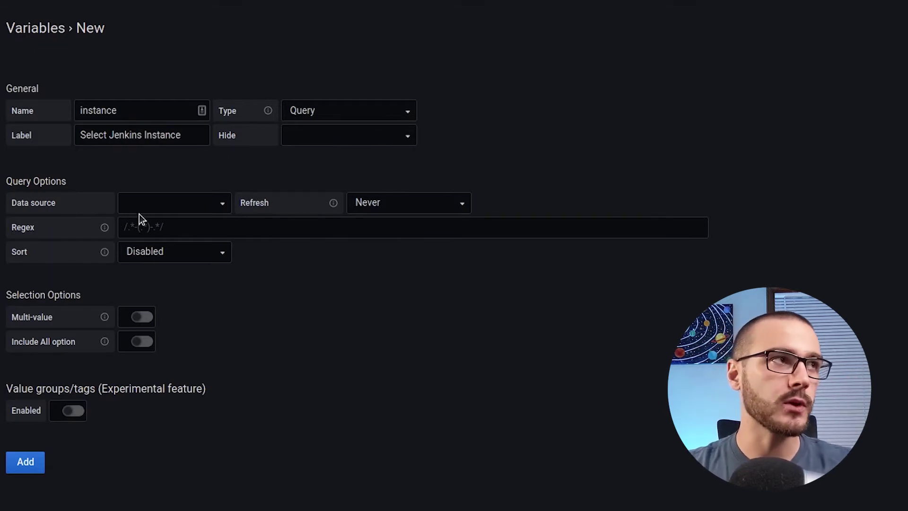
pyautogui.click(151, 210)
pyautogui.click(158, 246)
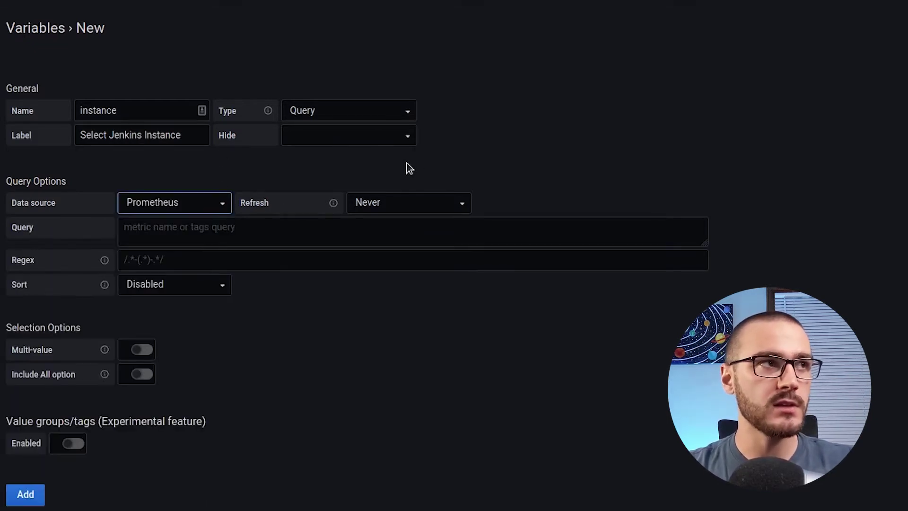
pyautogui.click(203, 232)
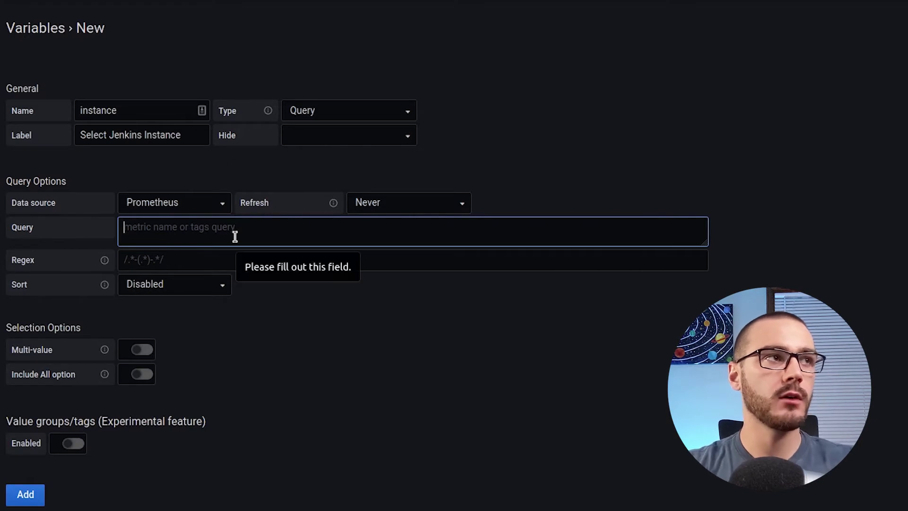
# Set the variable query to up{job="jenkins"} and preview its values.
pyautogui.write('up{')
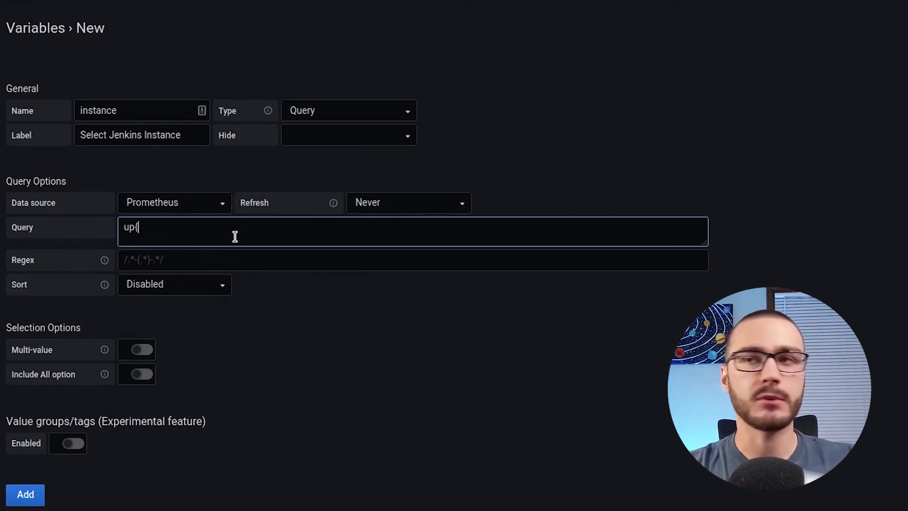
pyautogui.write('job=')
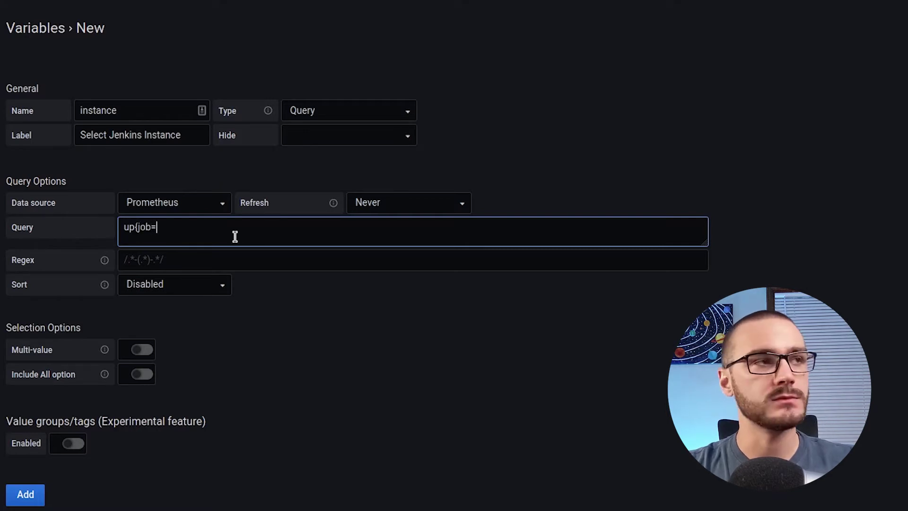
pyautogui.write('jenkins')
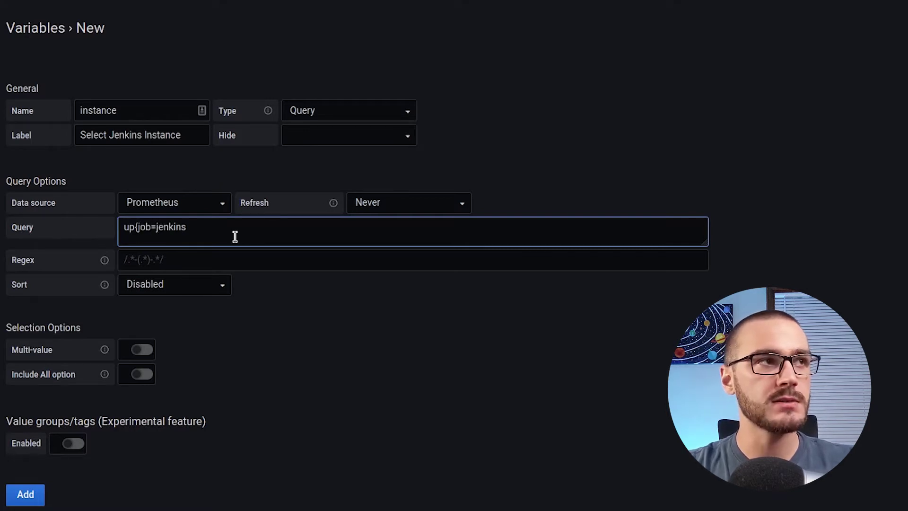
pyautogui.press('BackSpace')
pyautogui.press('BackSpace')
pyautogui.press('BackSpace')
pyautogui.press('BackSpace')
pyautogui.press('BackSpace')
pyautogui.press('BackSpace')
pyautogui.press('BackSpace')
pyautogui.write('"jenk')
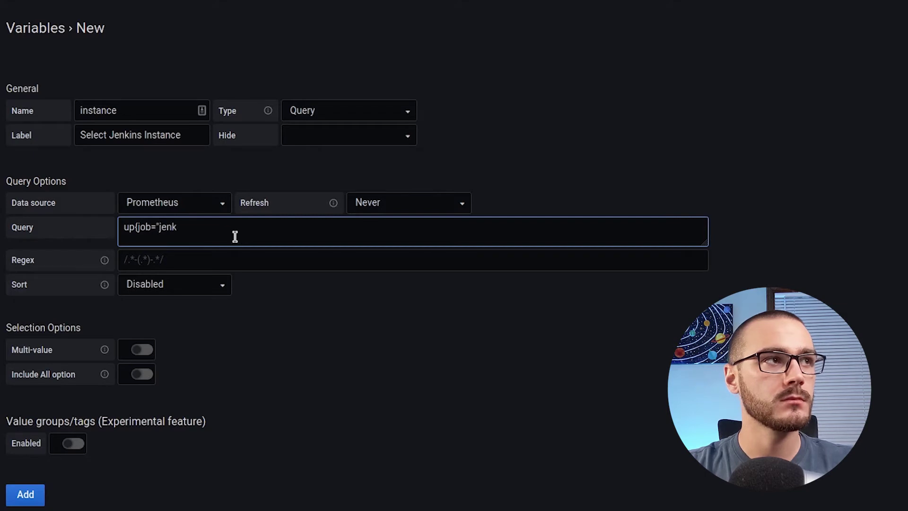
pyautogui.write('ins"}')
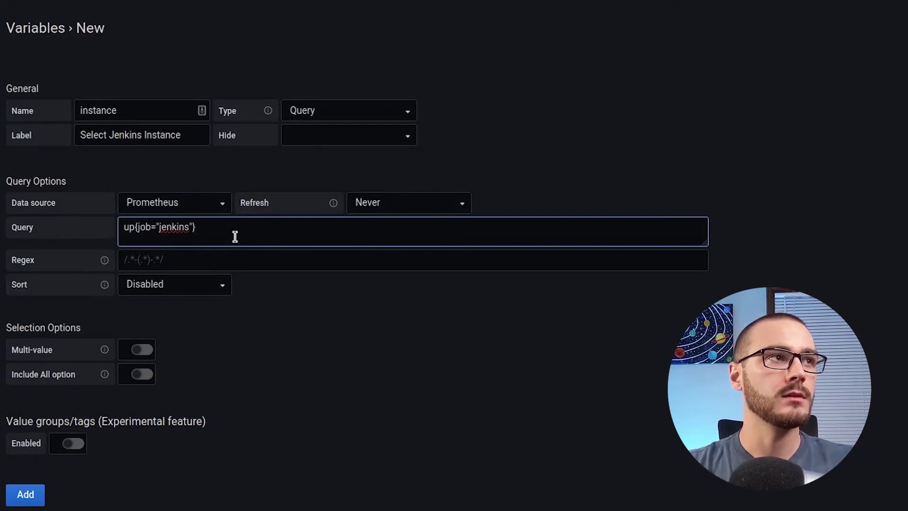
pyautogui.click(336, 327)
# Examine the preview values to locate the localhost:8080 instance part to extract.
pyautogui.scroll(-2, 336, 327)
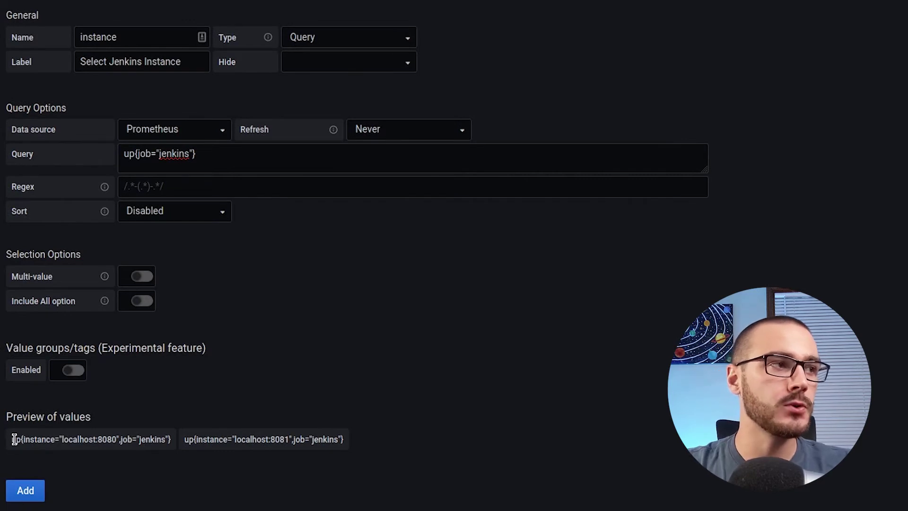
pyautogui.moveTo(15, 440); pyautogui.dragTo(170, 439)
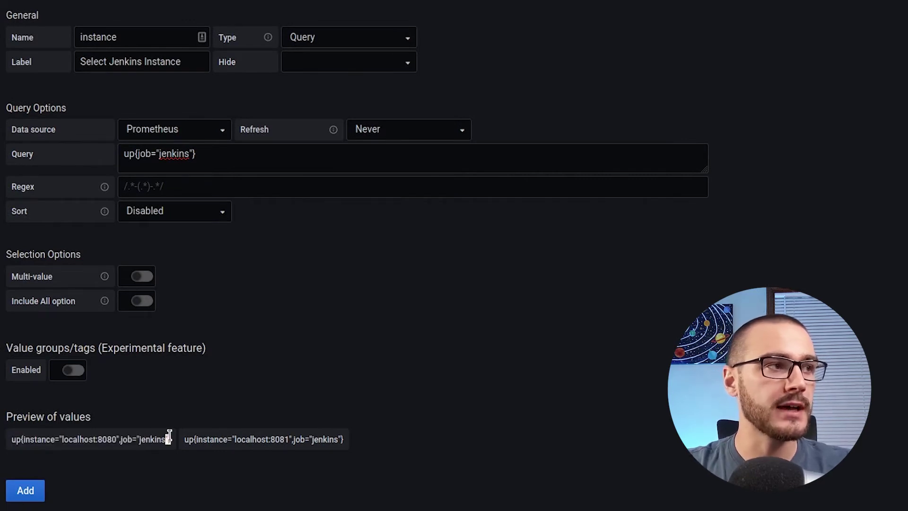
pyautogui.moveTo(96, 421); pyautogui.dragTo(71, 0)
pyautogui.click(65, 416)
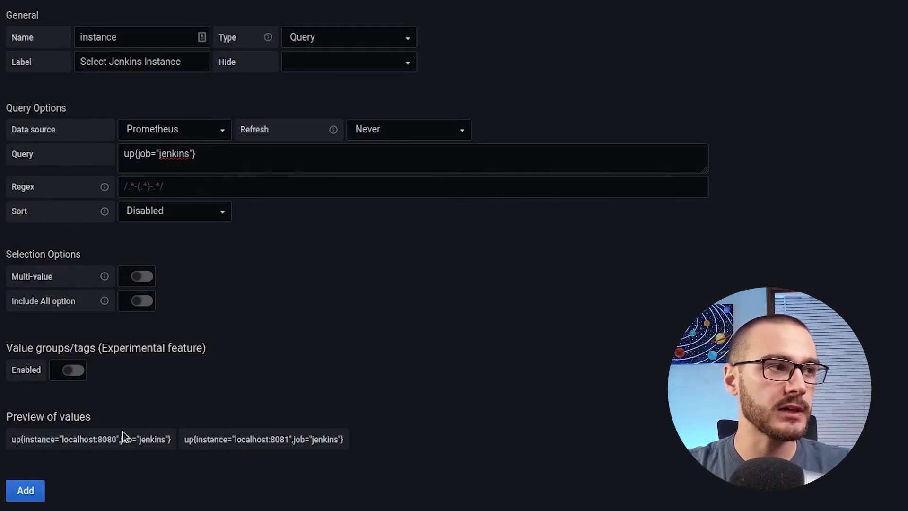
pyautogui.moveTo(19, 437); pyautogui.dragTo(173, 439)
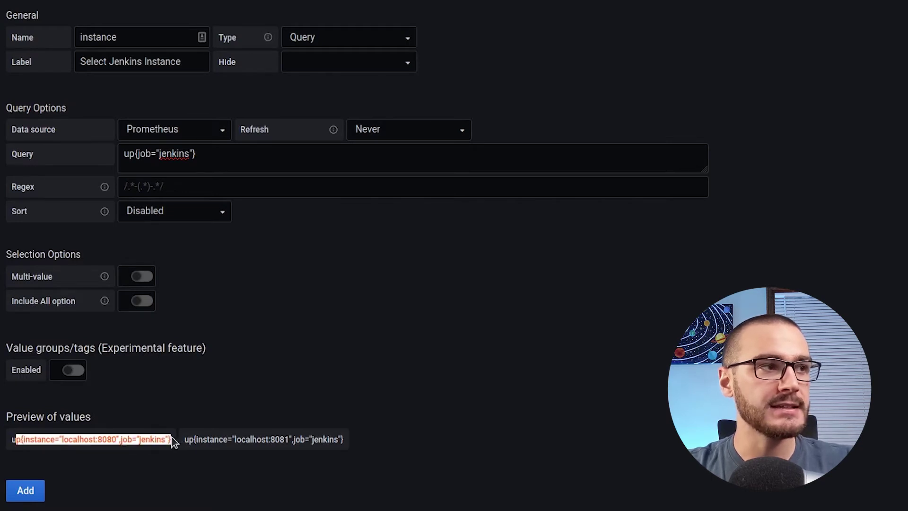
pyautogui.click(172, 439)
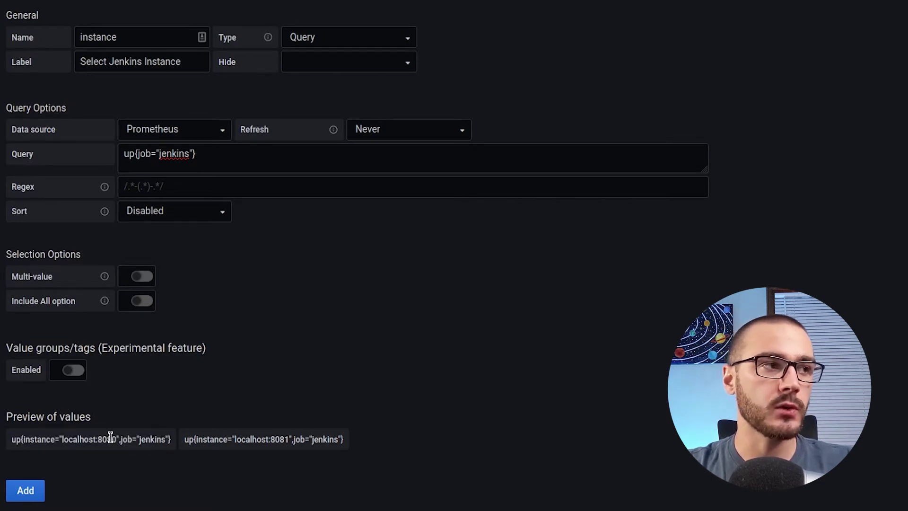
pyautogui.moveTo(117, 439); pyautogui.dragTo(62, 437)
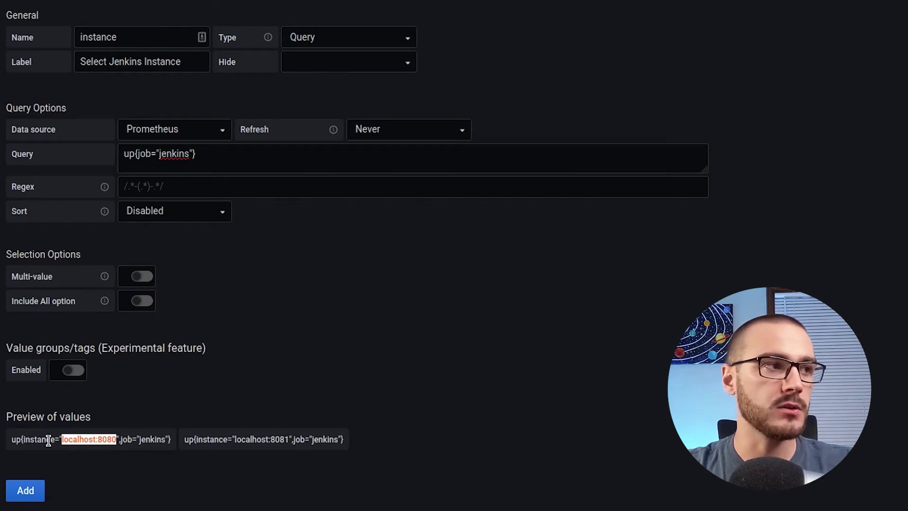
pyautogui.click(197, 186)
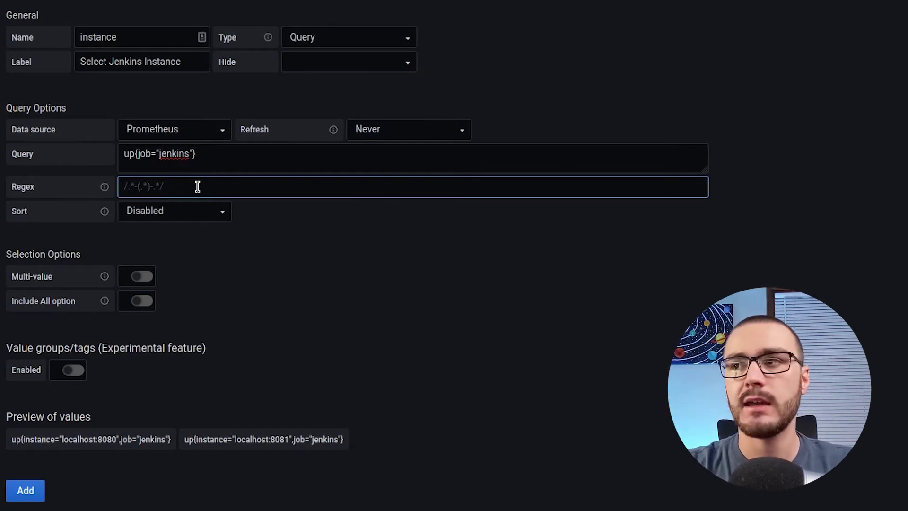
# Apply regex .*instance="(.*?)".* so values read localhost:8080 and localhost:8081, then add the variable.
pyautogui.write('.*')
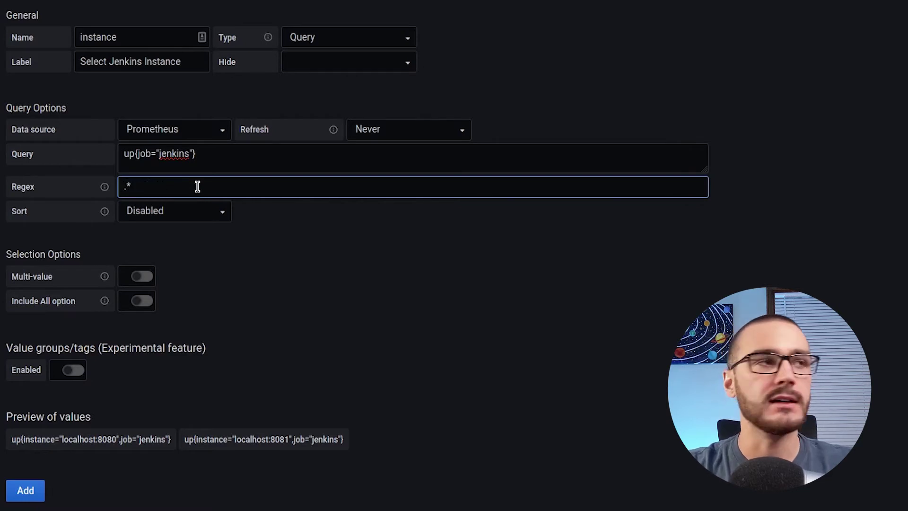
pyautogui.write('instance=')
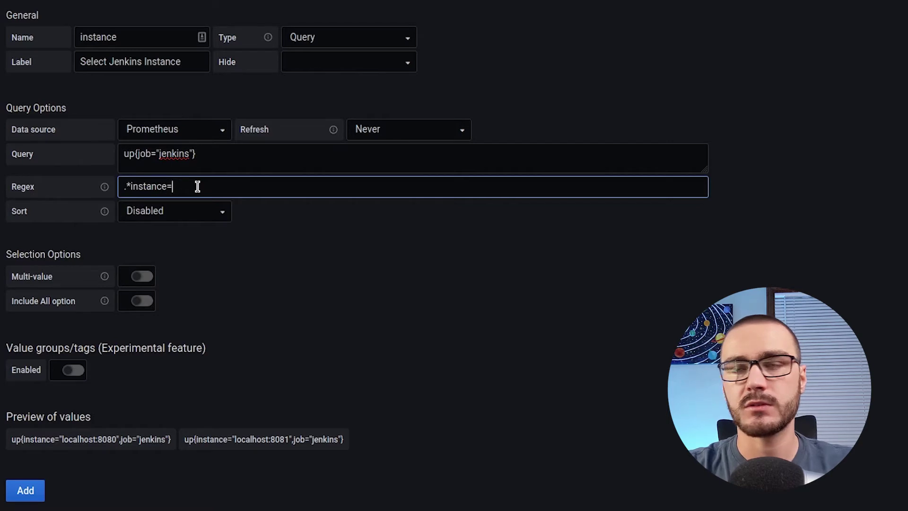
pyautogui.write('"(.')
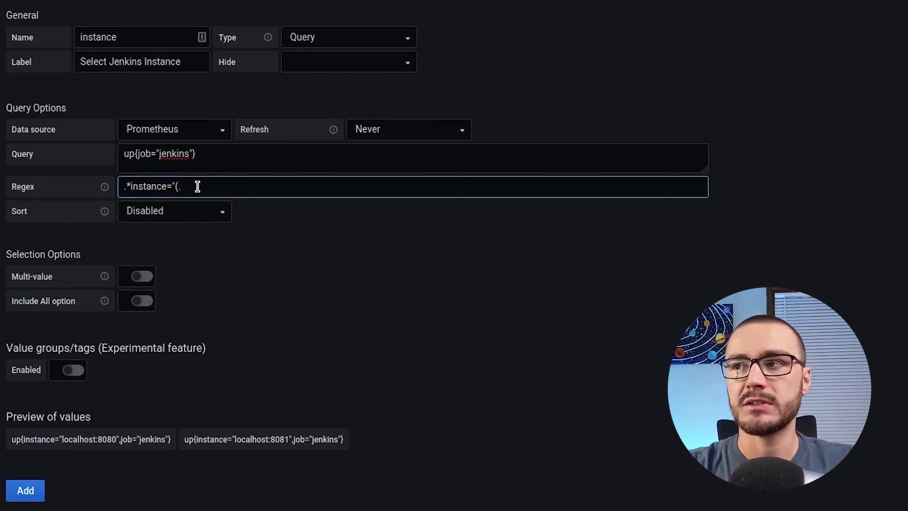
pyautogui.write('*?)".*')
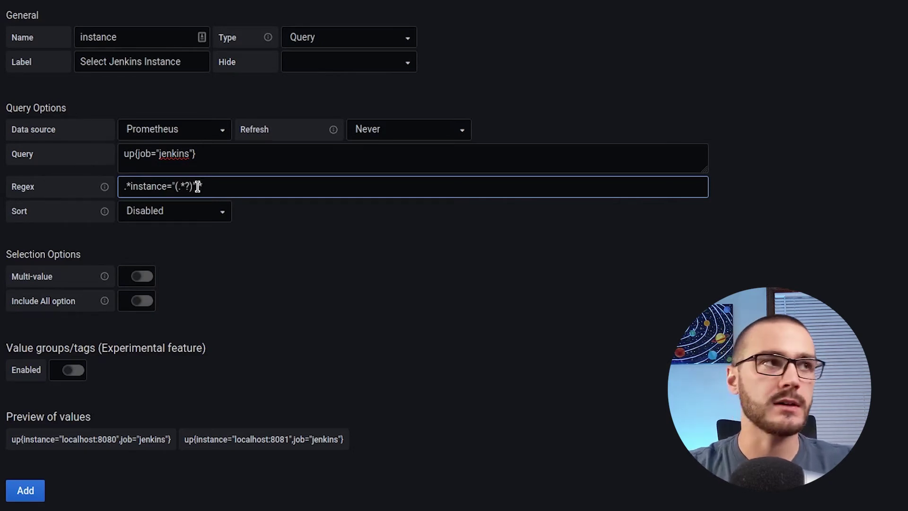
pyautogui.click(396, 252)
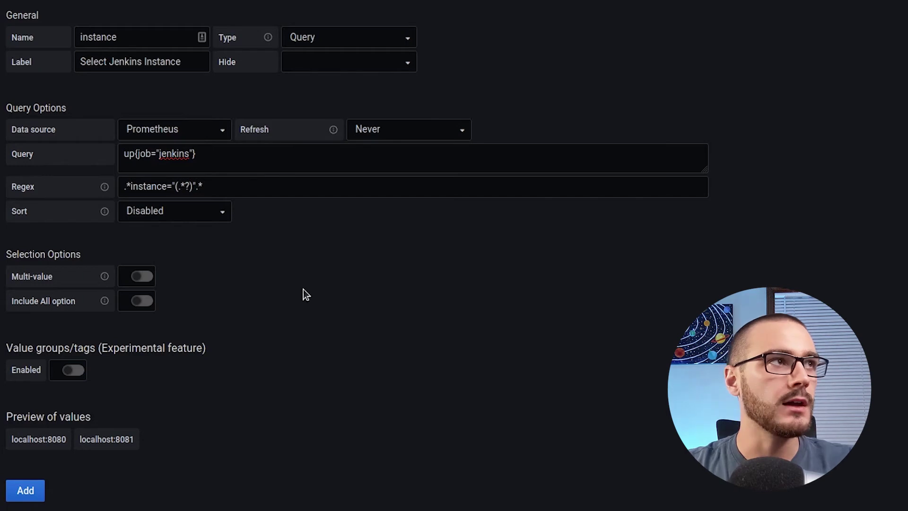
pyautogui.click(27, 494)
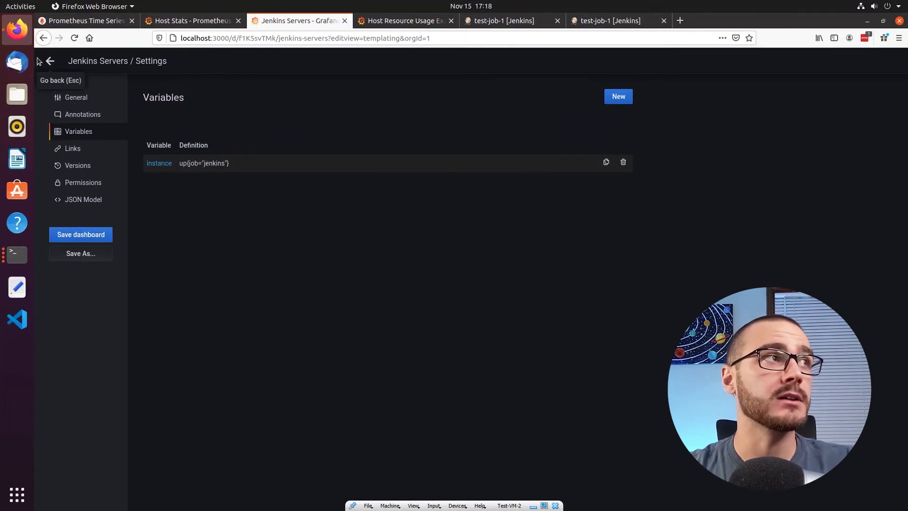
# Back on the dashboard, toggle Select Jenkins Instance between localhost:8081 and localhost:8080, ending on localhost:8081.
pyautogui.click(39, 61)
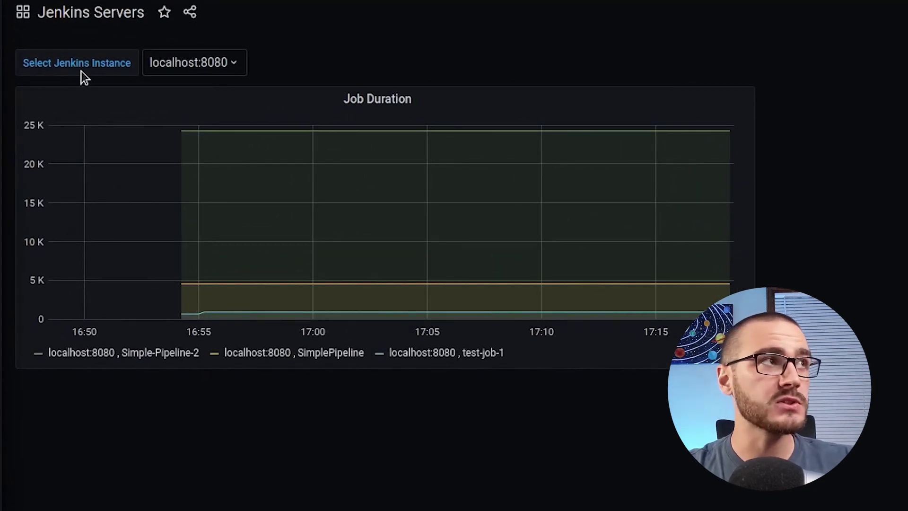
pyautogui.click(215, 74)
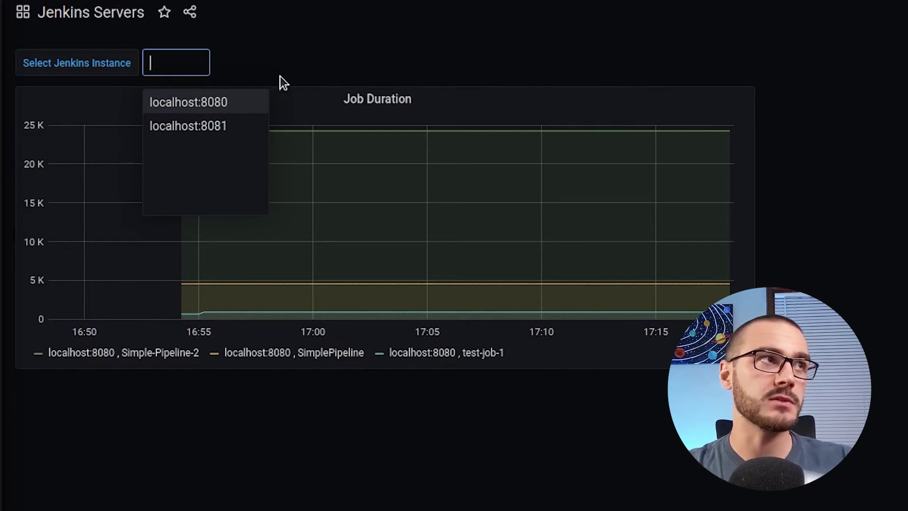
pyautogui.click(215, 129)
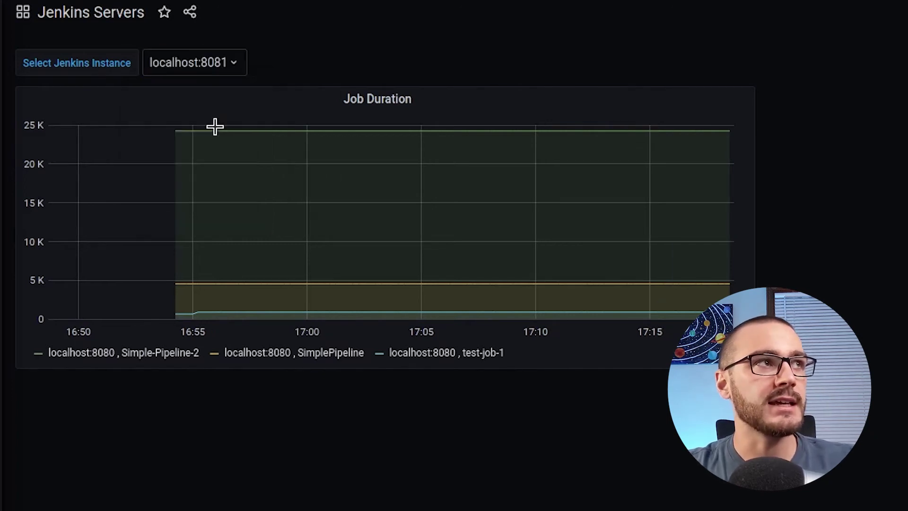
pyautogui.click(217, 67)
pyautogui.click(225, 101)
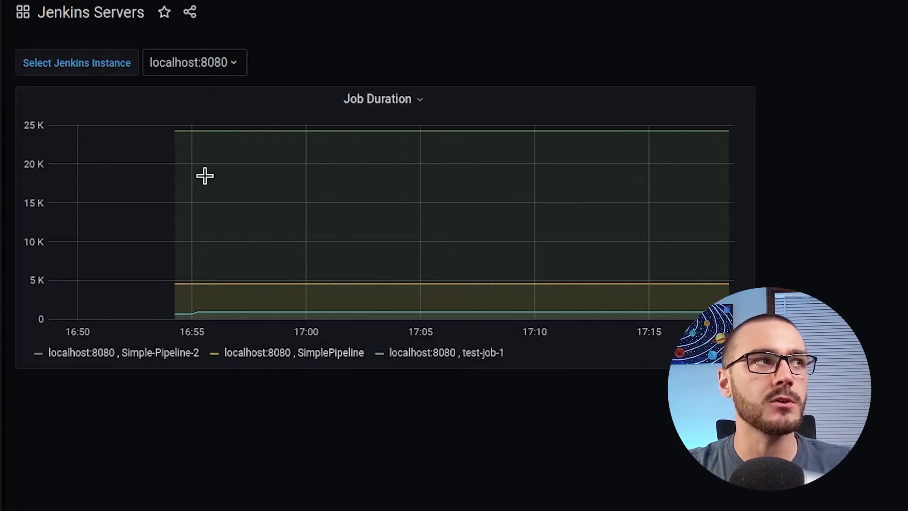
pyautogui.click(201, 70)
pyautogui.click(215, 137)
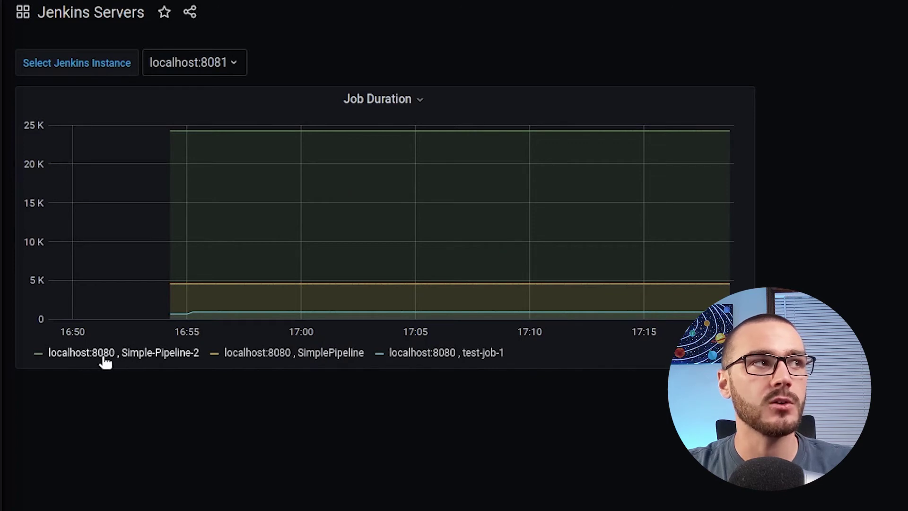
pyautogui.click(422, 100)
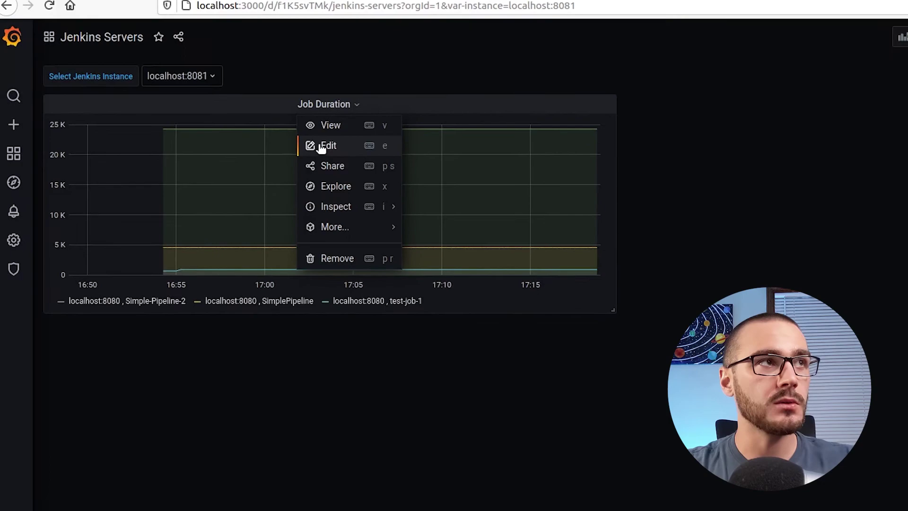
# Replace localhost:8080 in the Job Duration query with $instance and refresh the graph.
pyautogui.click(321, 147)
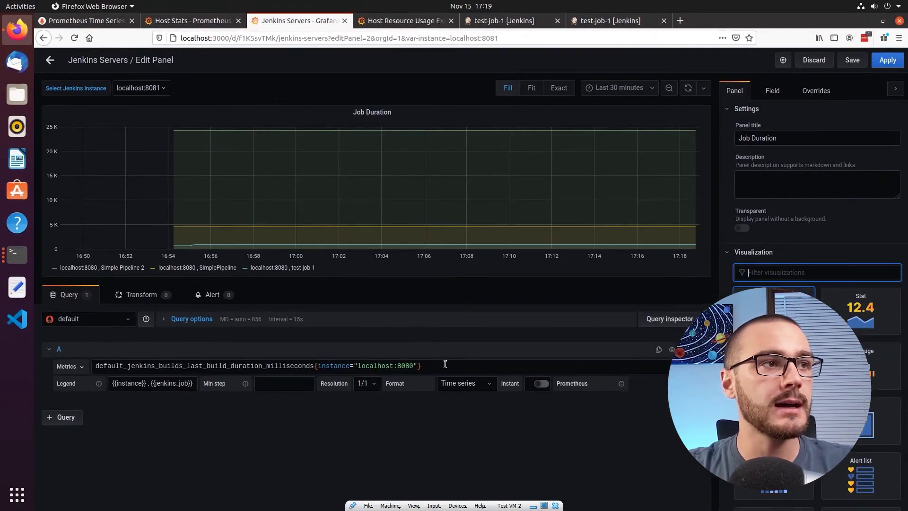
pyautogui.moveTo(445, 364); pyautogui.dragTo(109, 359)
pyautogui.click(101, 365)
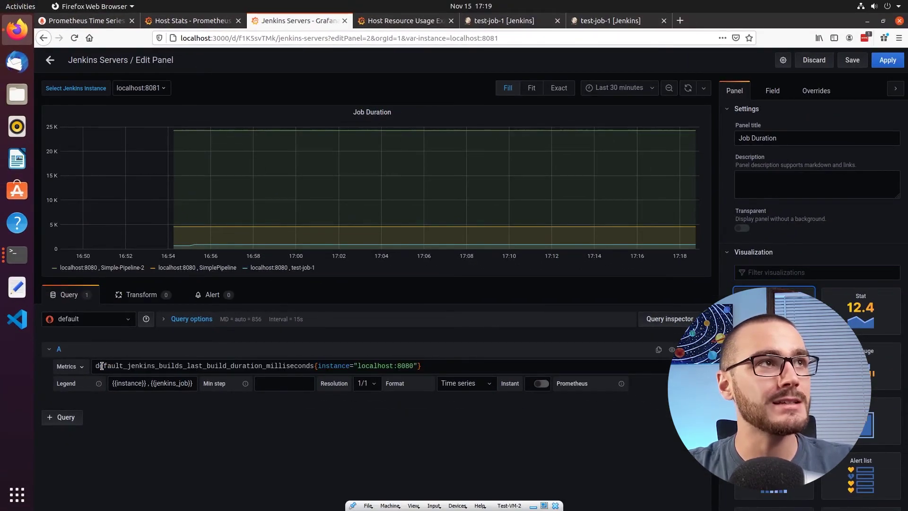
pyautogui.moveTo(99, 365); pyautogui.dragTo(407, 367)
pyautogui.moveTo(414, 366); pyautogui.dragTo(358, 366)
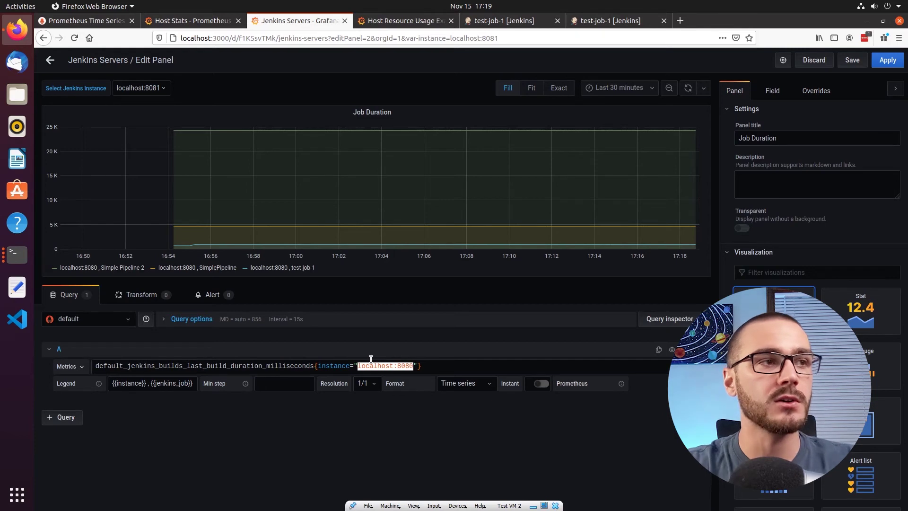
pyautogui.write('$')
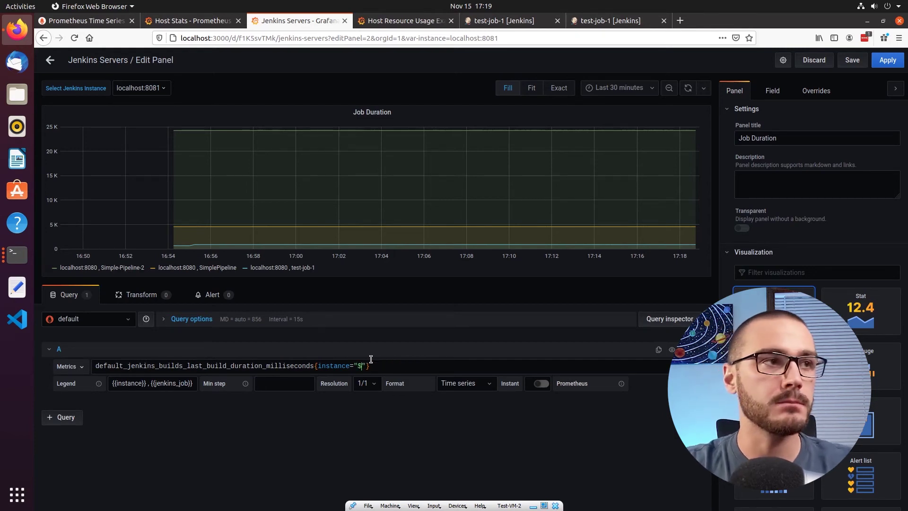
pyautogui.write('instance')
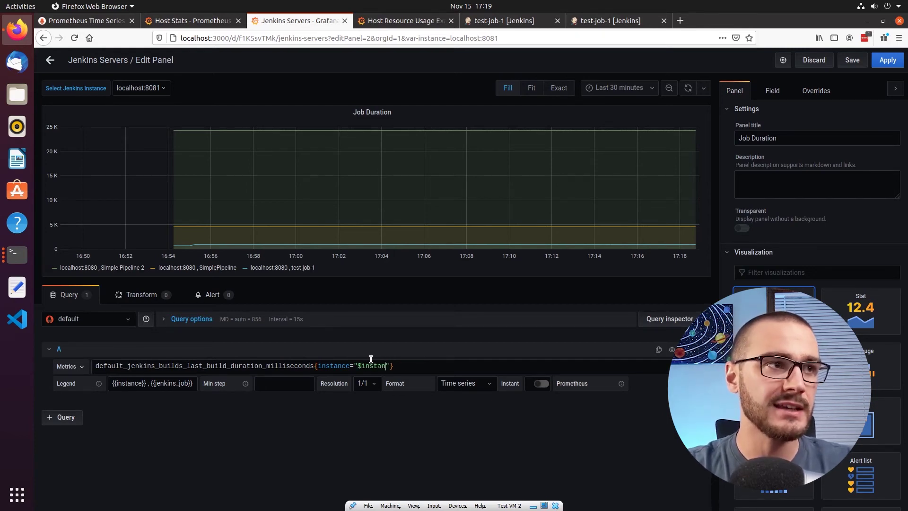
pyautogui.click(403, 414)
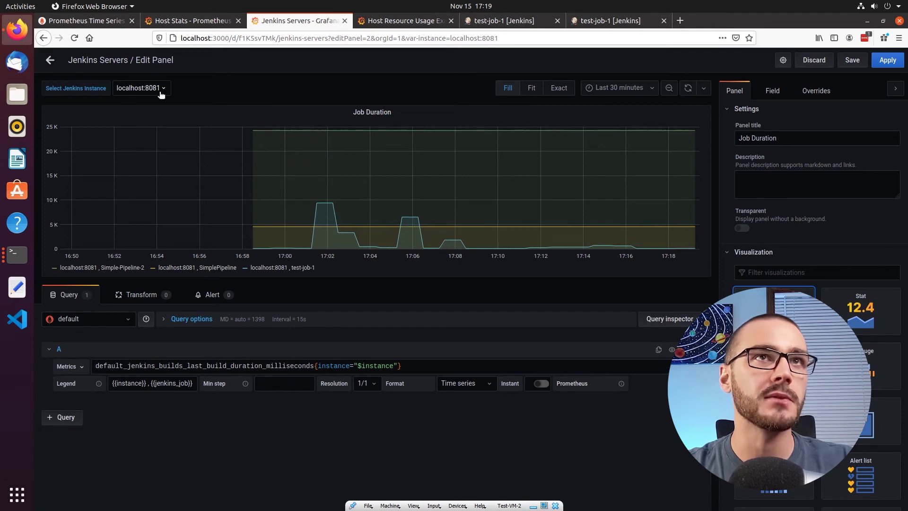
# Save the dashboard with the note 'adding variable and template for job duration'.
pyautogui.click(854, 60)
pyautogui.write('adding ')
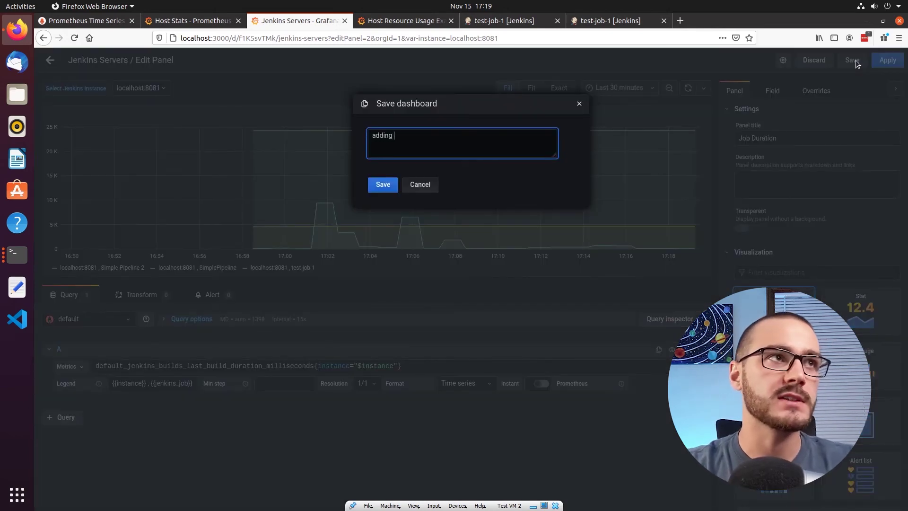
pyautogui.write('variable and t')
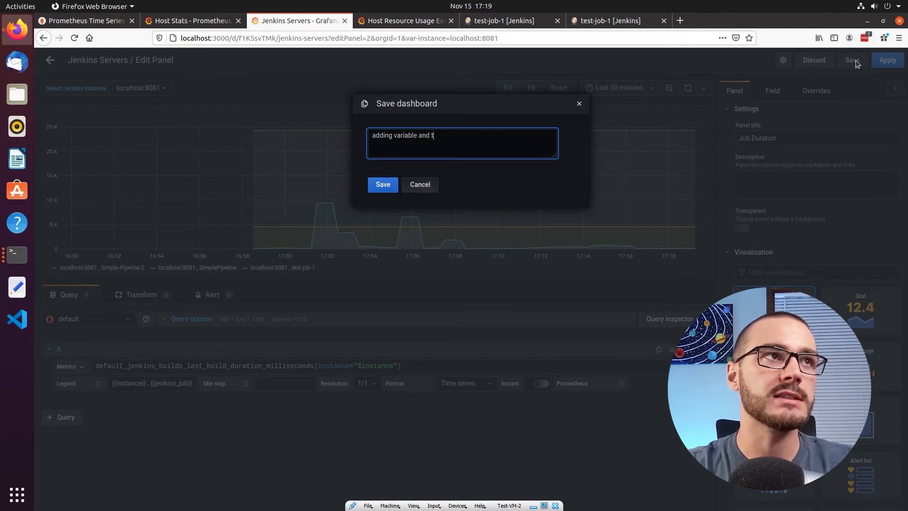
pyautogui.write('emplate for job ')
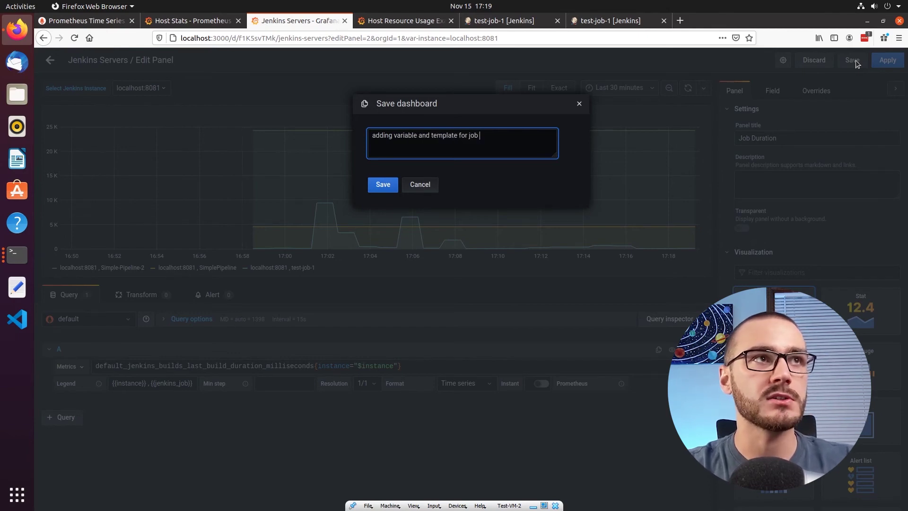
pyautogui.write('duration')
pyautogui.click(383, 185)
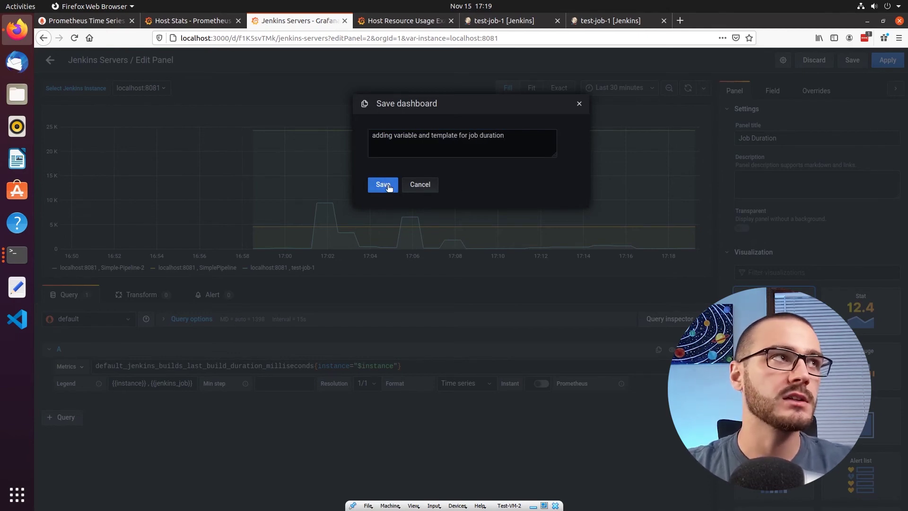
# Switch the instance between localhost:8080 and localhost:8081 to confirm the graph follows, ending on localhost:8080.
pyautogui.click(50, 60)
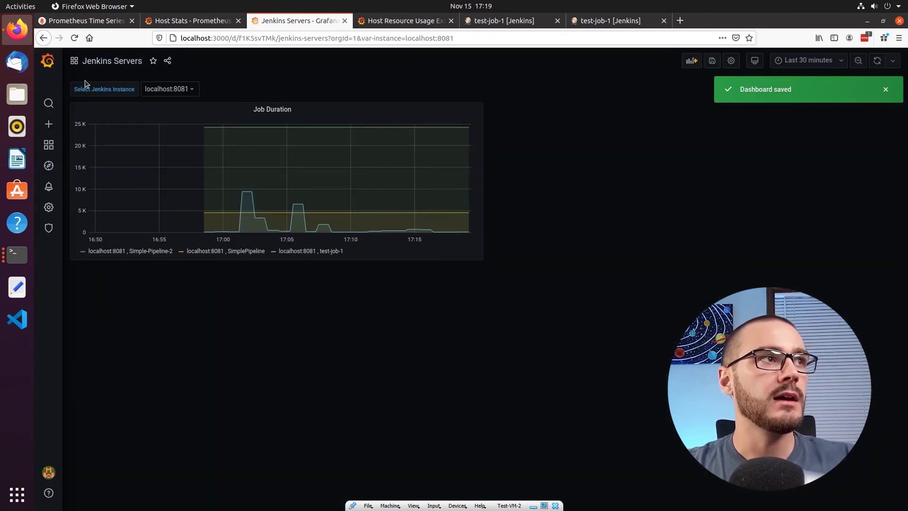
pyautogui.click(173, 90)
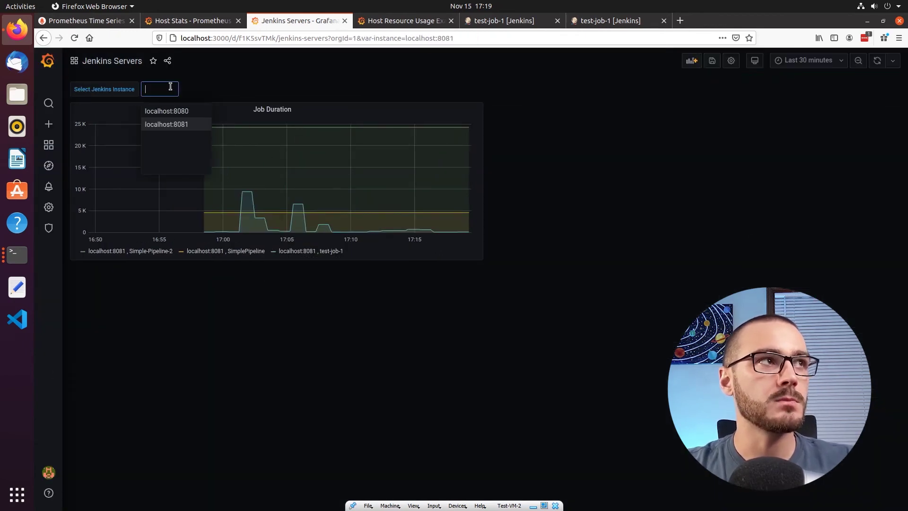
pyautogui.click(180, 111)
pyautogui.click(192, 89)
pyautogui.click(182, 125)
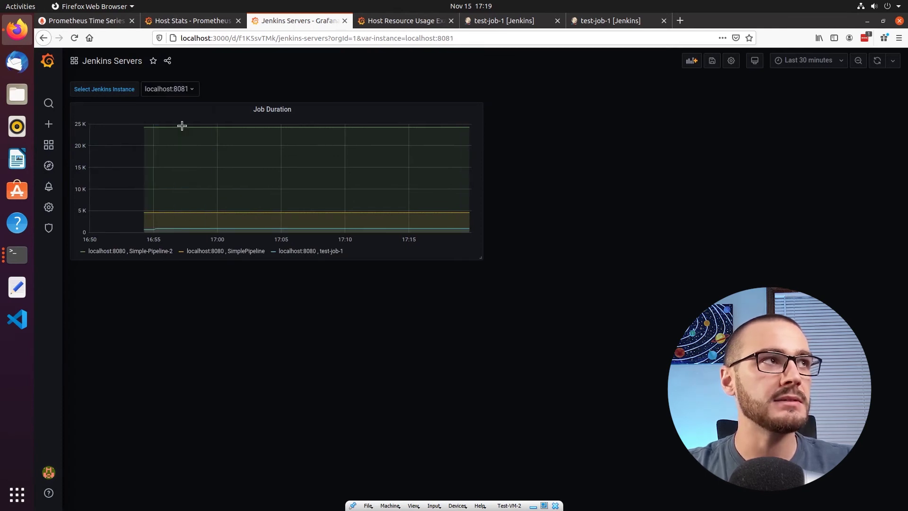
pyautogui.click(190, 89)
pyautogui.click(179, 112)
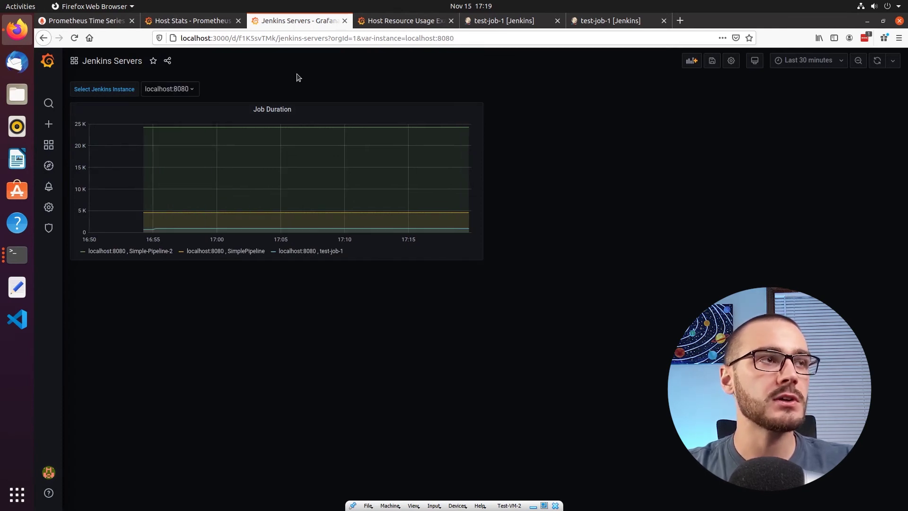